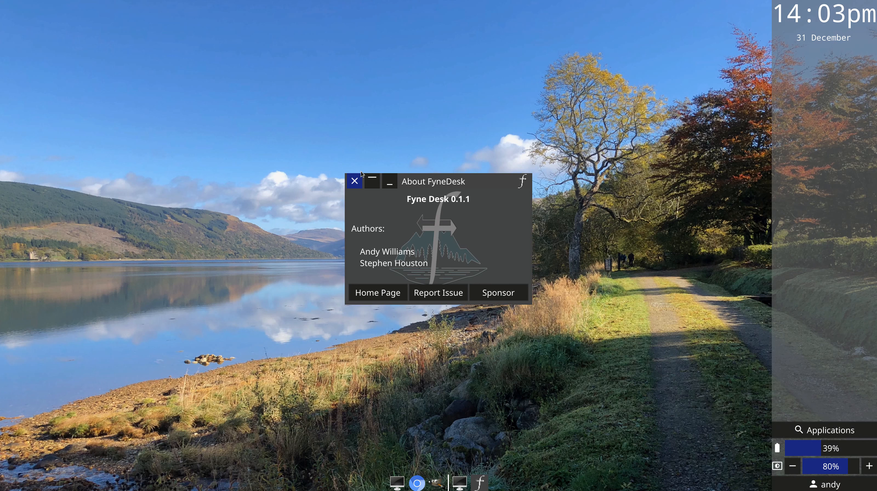
# Close the About FyneDesk window and launch Chromium.
pyautogui.click(355, 178)
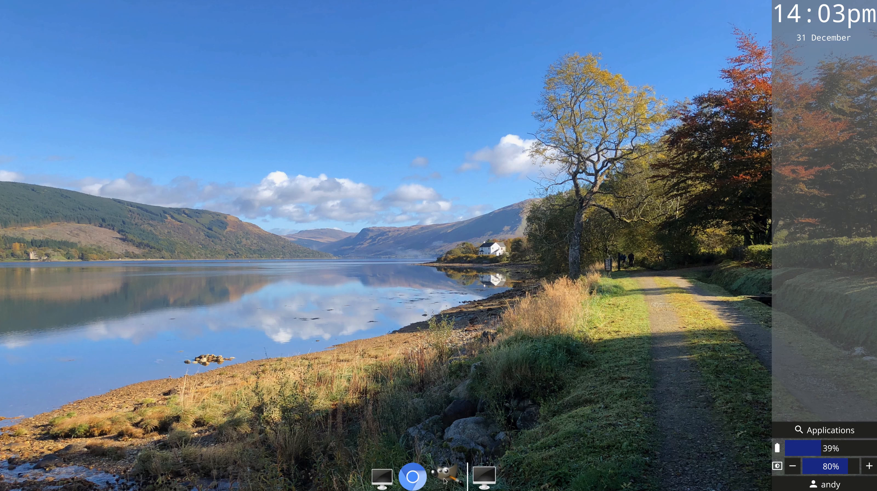
pyautogui.click(430, 480)
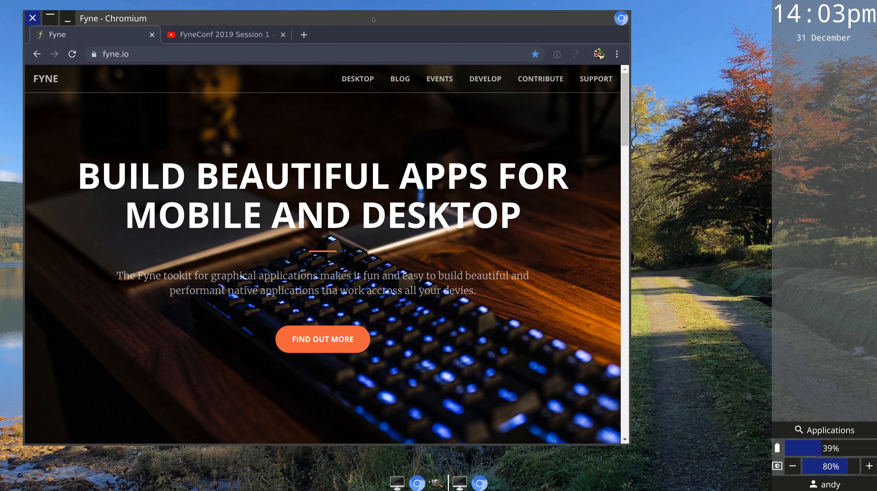
# Maximize the Chromium window, minimize and reopen it, and return it to its original size.
pyautogui.click(56, 20)
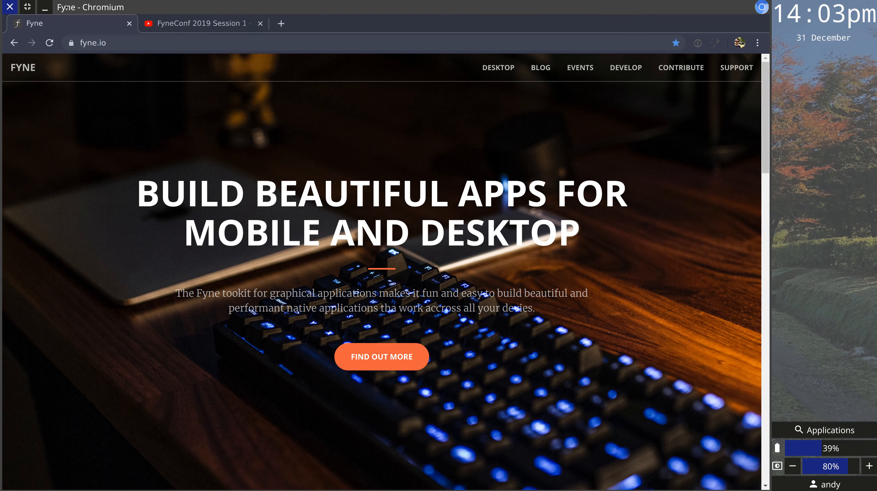
pyautogui.click(50, 5)
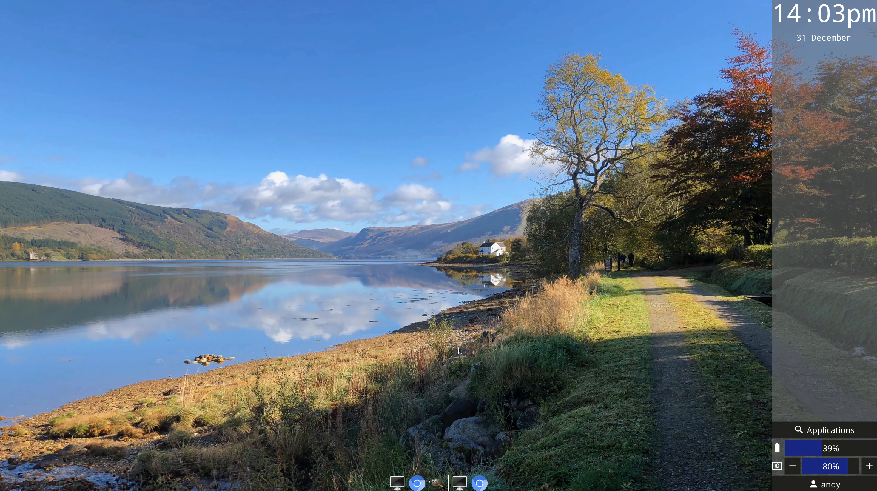
pyautogui.click(482, 483)
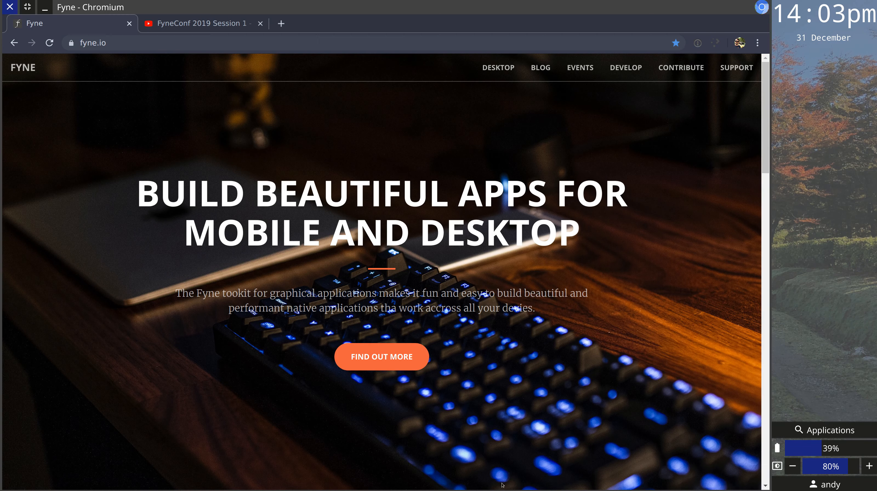
pyautogui.click(30, 8)
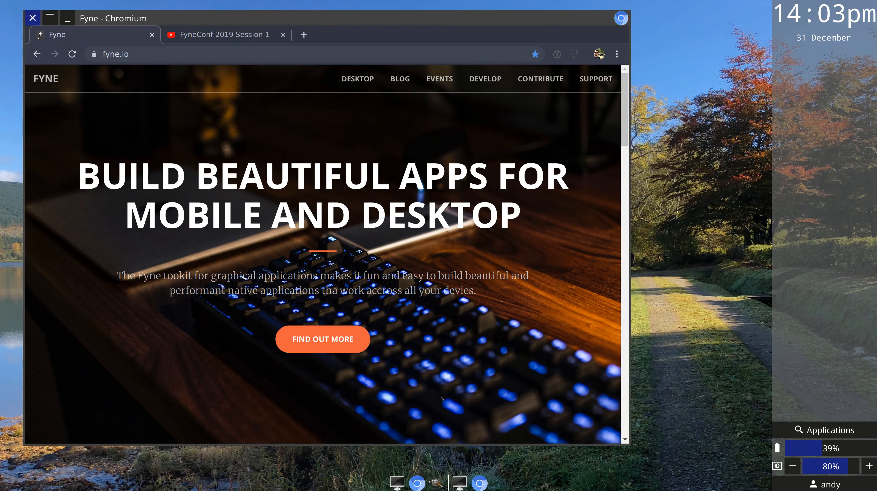
# Bring the LXTerminal window forward and minimize it, and do the same minimize and restore with Chromium.
pyautogui.click(459, 483)
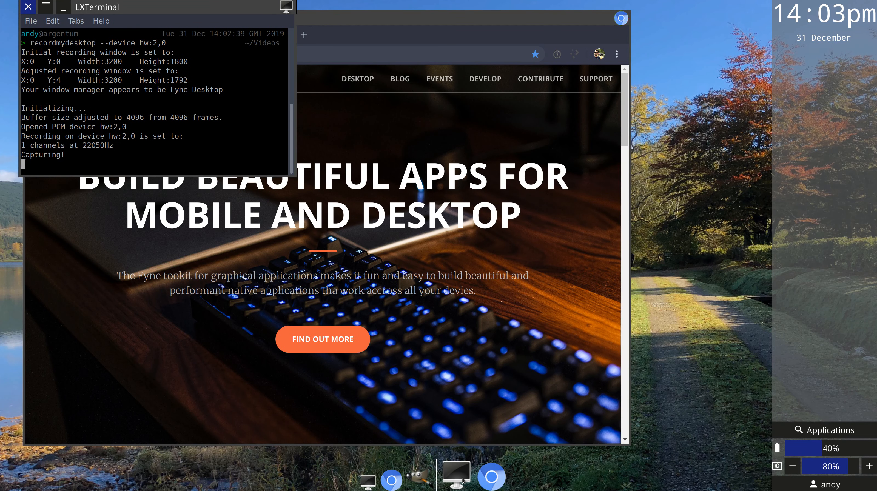
pyautogui.click(461, 477)
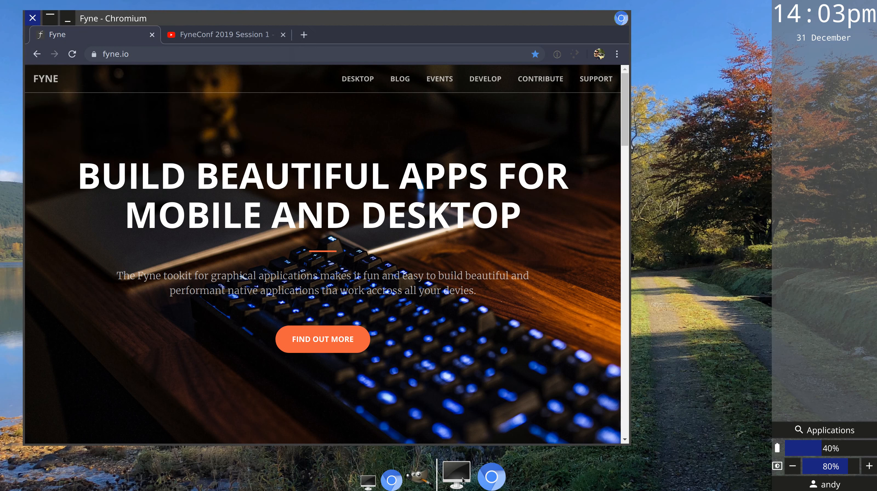
pyautogui.click(475, 479)
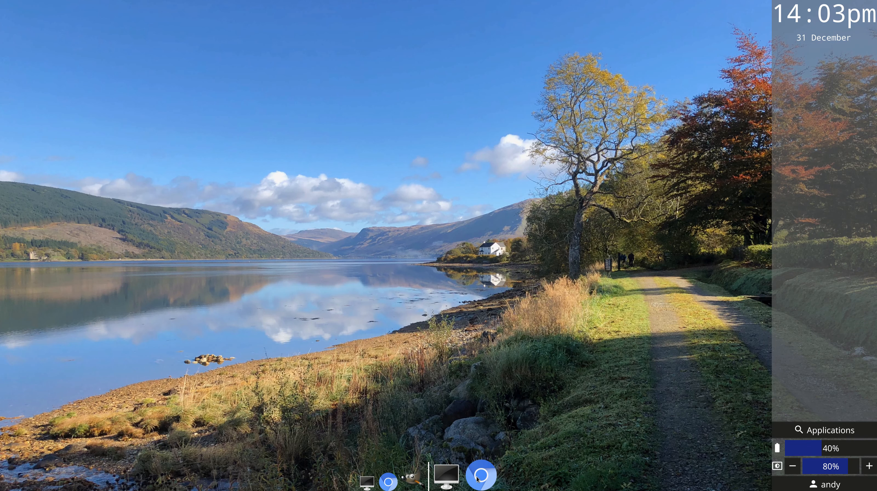
pyautogui.click(477, 479)
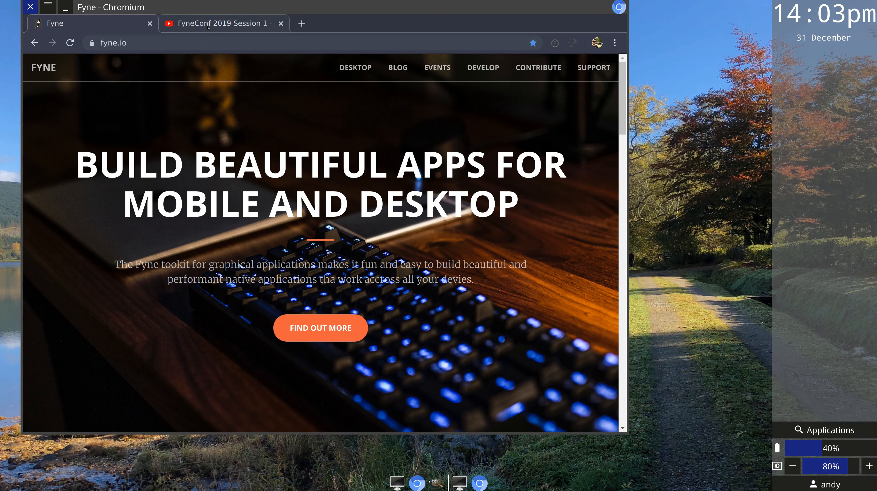
# Watch the FyneConf 2019 Session 1 video in full screen, then pause it and return to the Fyne page.
pyautogui.click(207, 27)
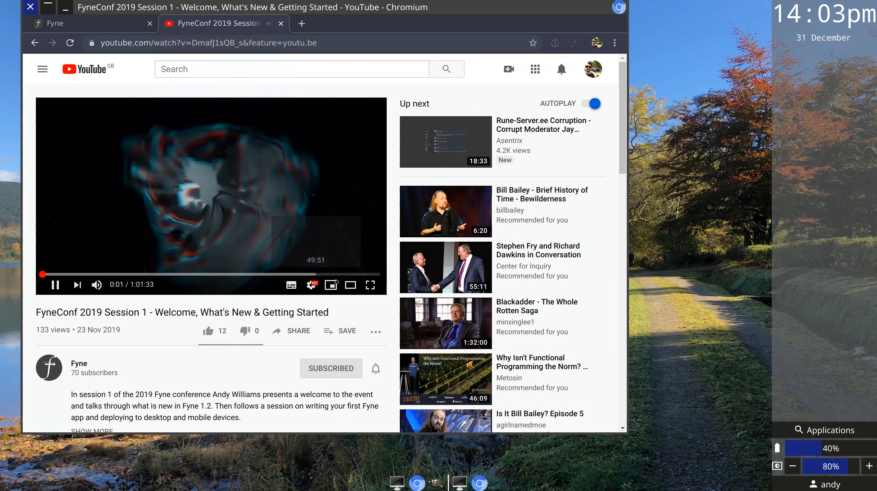
pyautogui.click(373, 288)
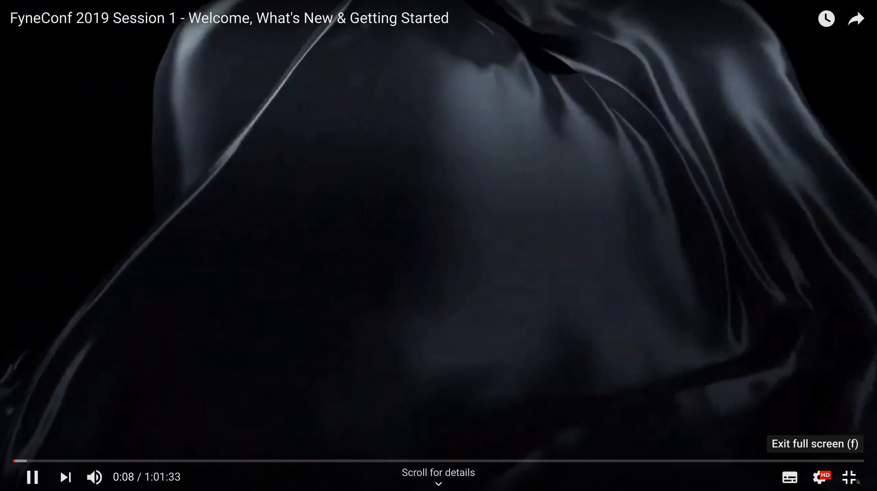
pyautogui.click(849, 477)
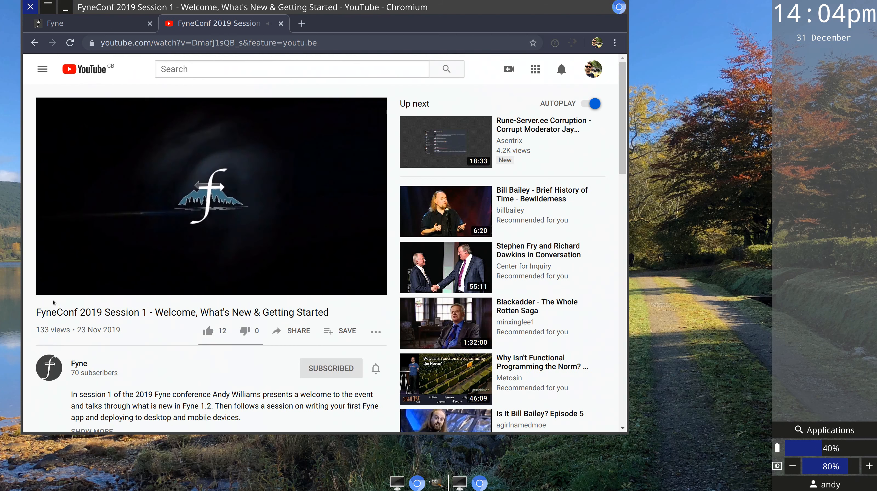
pyautogui.click(55, 284)
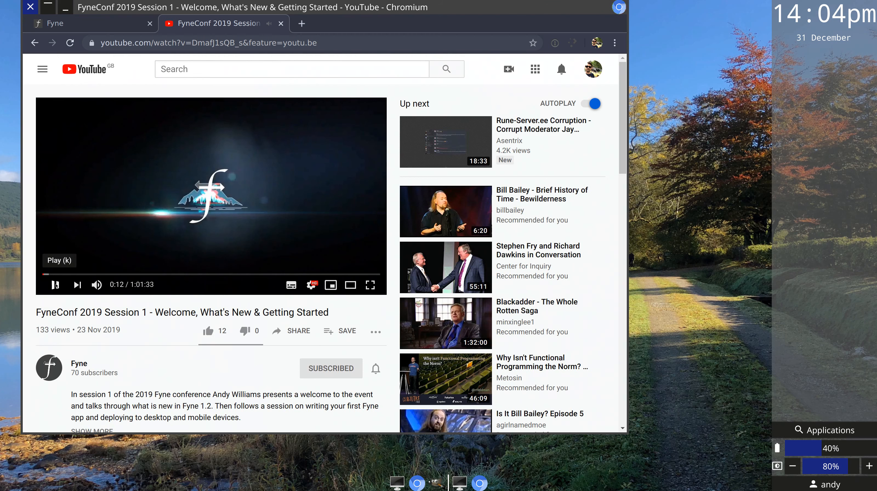
pyautogui.click(115, 22)
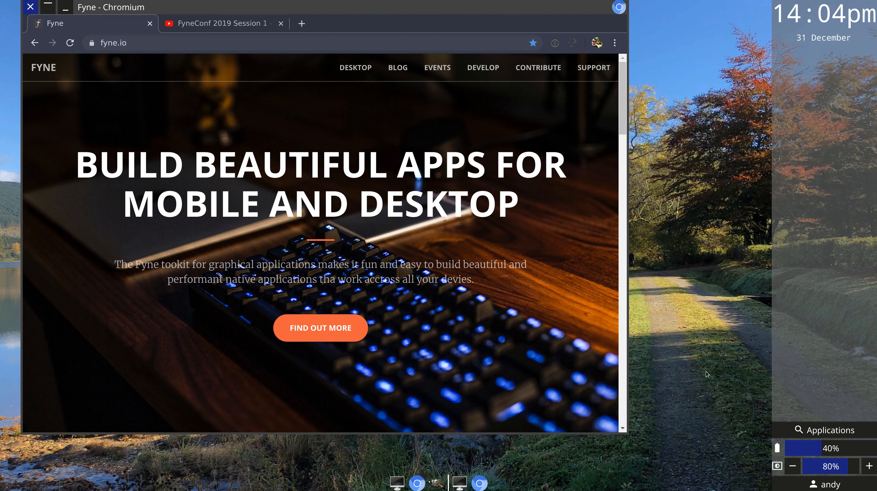
# Search the application launcher for "exa" and launch the examples application.
pyautogui.click(802, 431)
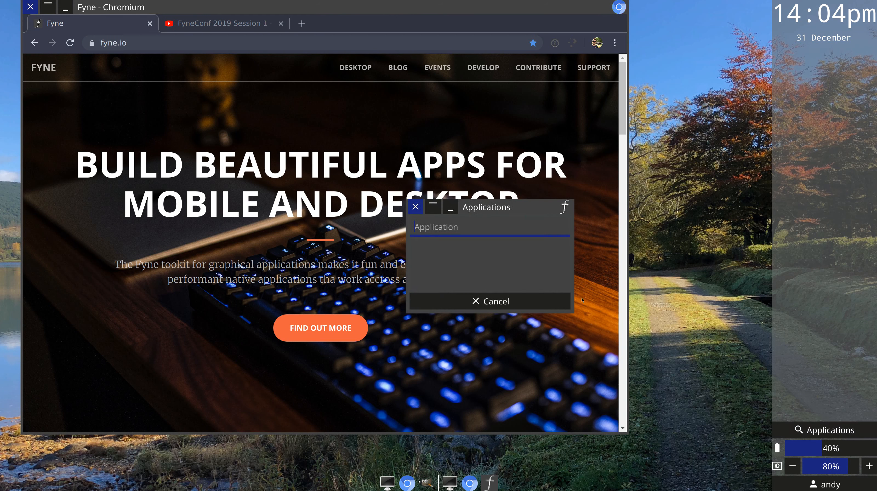
pyautogui.click(560, 299)
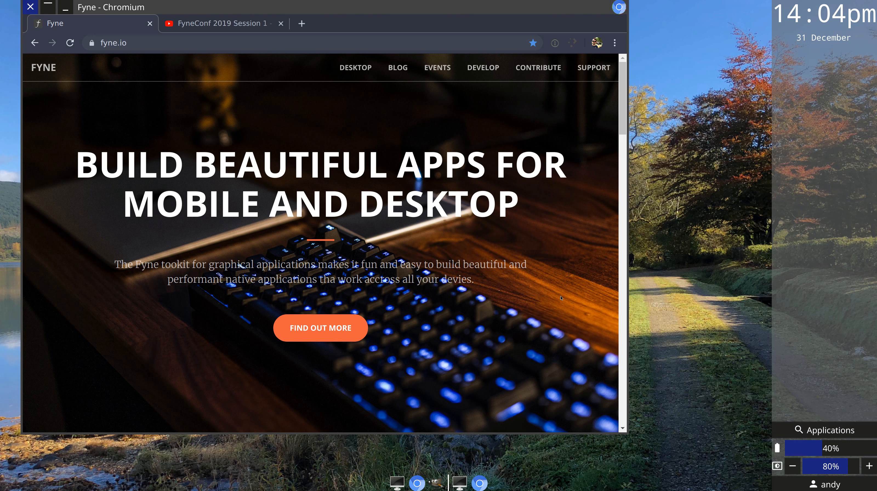
pyautogui.press('super+space')
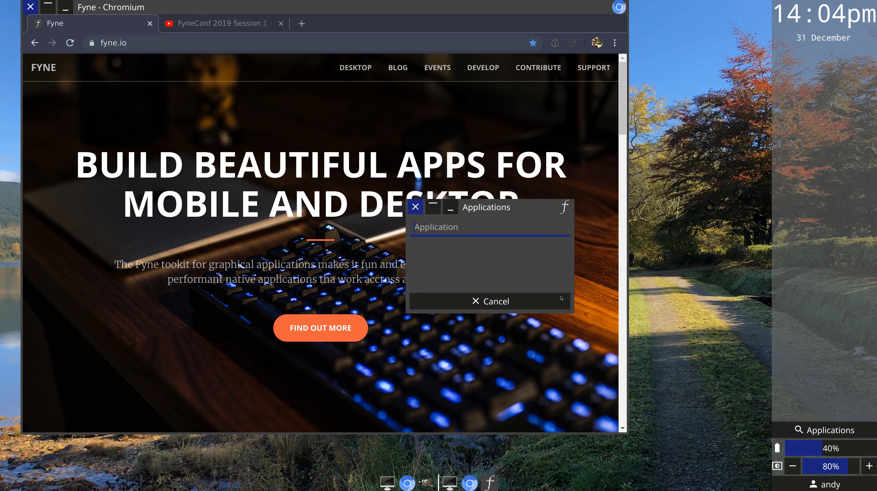
pyautogui.write('fy')
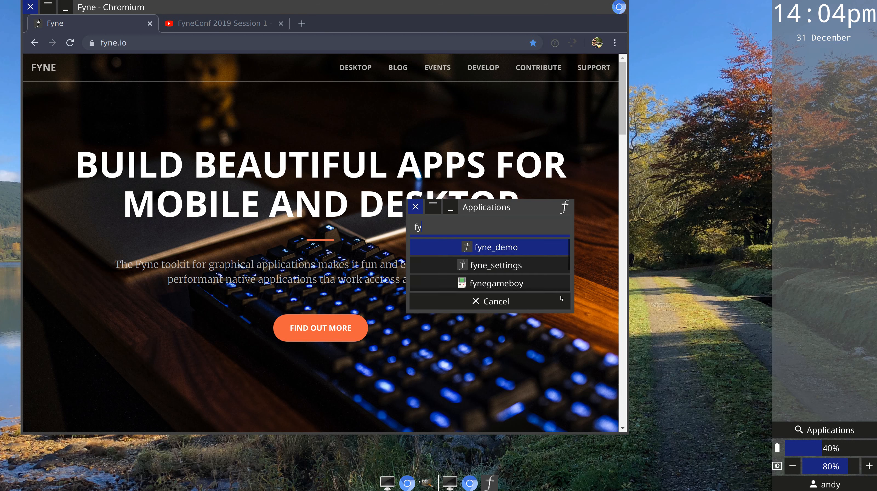
pyautogui.write('n')
pyautogui.press('BackSpace')
pyautogui.press('BackSpace')
pyautogui.press('BackSpace')
pyautogui.write('e')
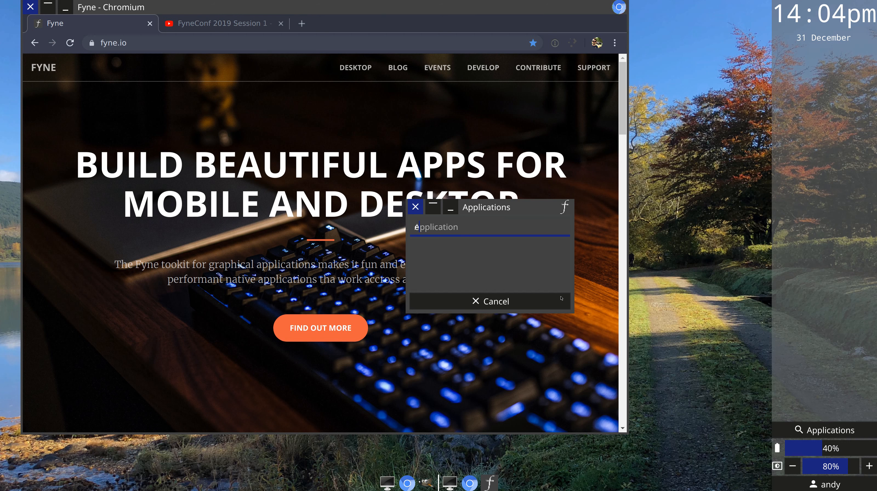
pyautogui.write('xa')
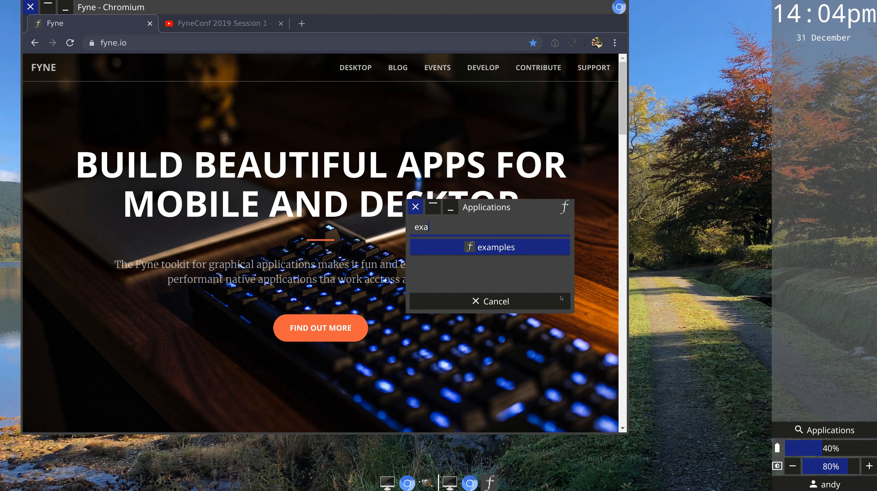
pyautogui.press('Return')
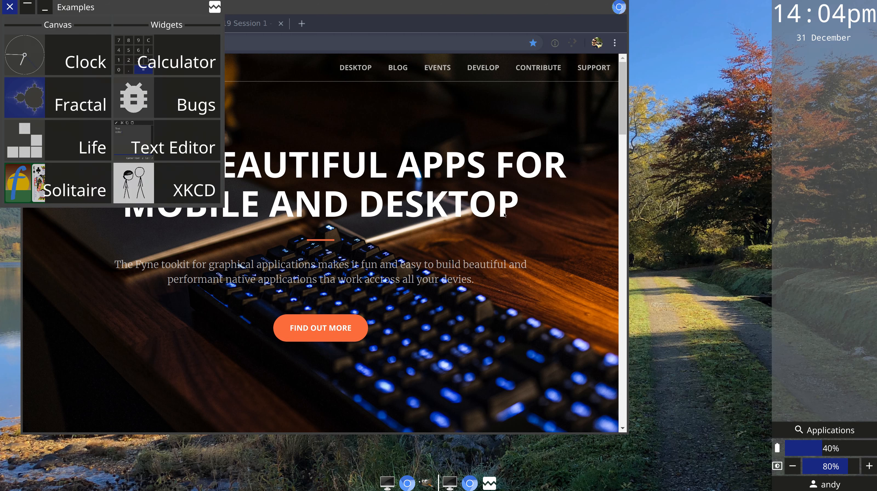
# Move the Examples window to overlap the edge of the browser and enlarge it.
pyautogui.moveTo(145, 8); pyautogui.dragTo(608, 103)
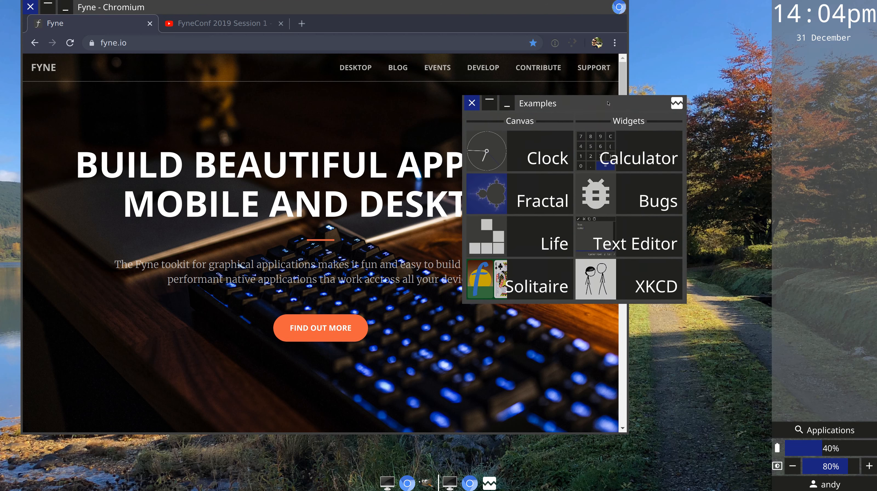
pyautogui.moveTo(682, 300); pyautogui.dragTo(753, 317)
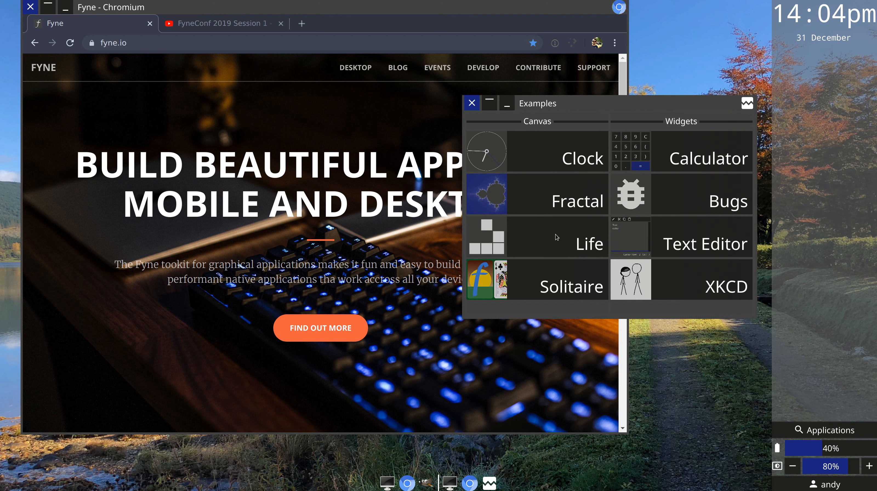
# Open and close the Clock example, then bring the Examples window forward and close it.
pyautogui.click(551, 159)
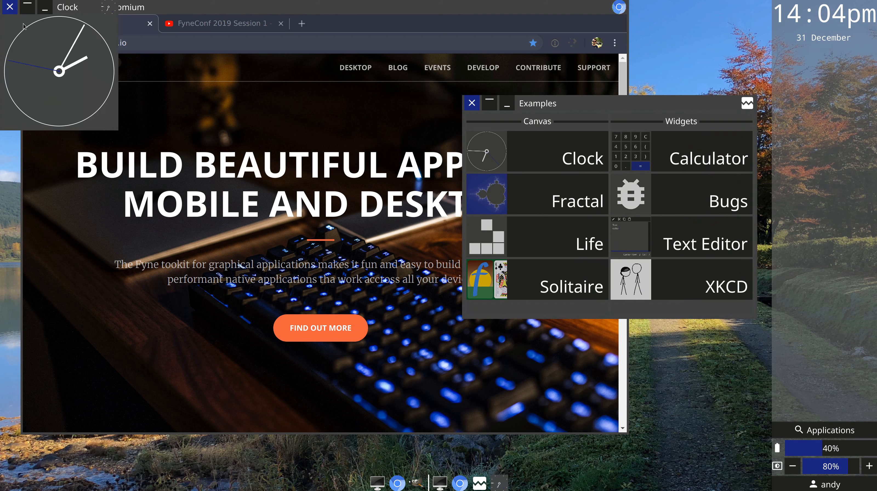
pyautogui.click(12, 12)
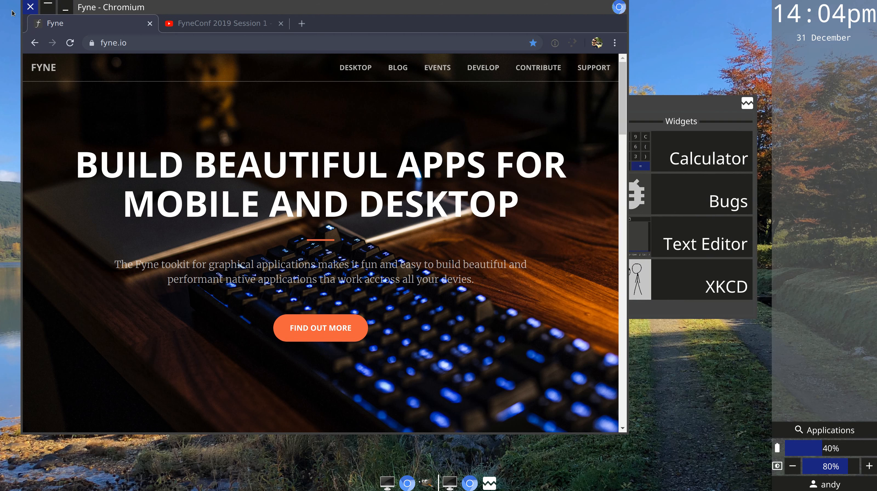
pyautogui.hotkey('alt', 'Tab')
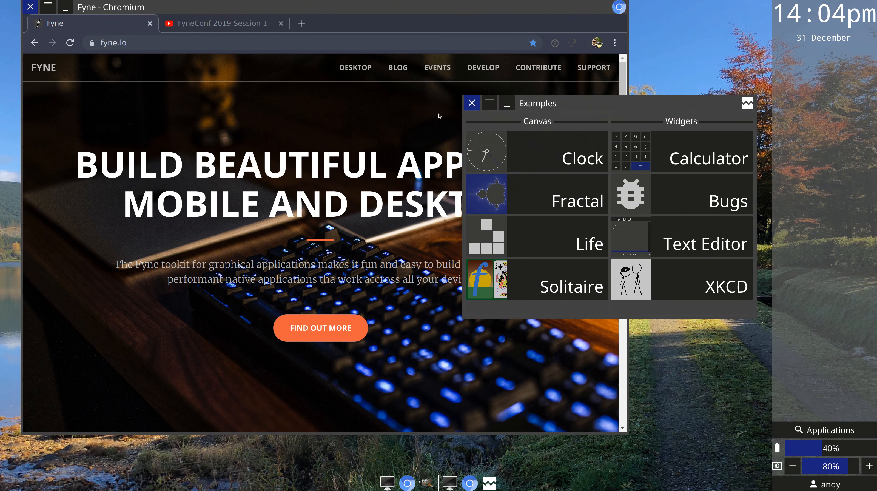
pyautogui.moveTo(532, 104); pyautogui.dragTo(528, 109)
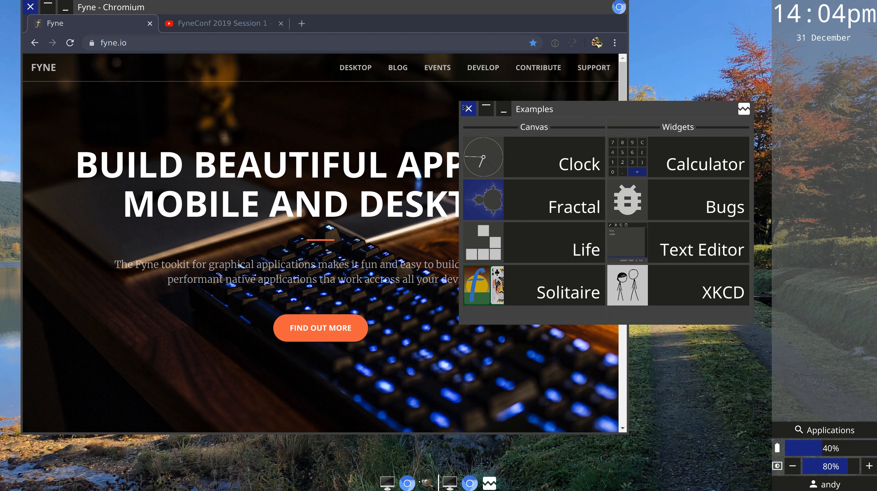
pyautogui.click(465, 108)
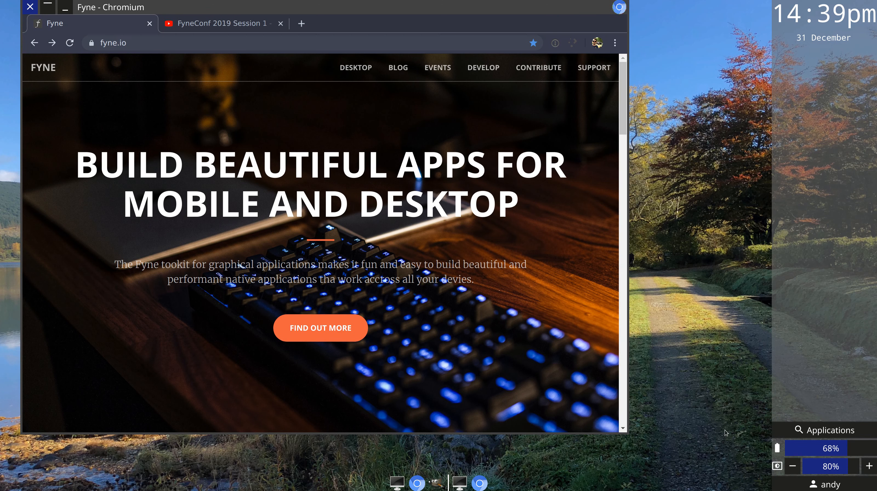
# Open FyneDesk Settings, move its window over the browser edge, and apply the light theme.
pyautogui.click(785, 479)
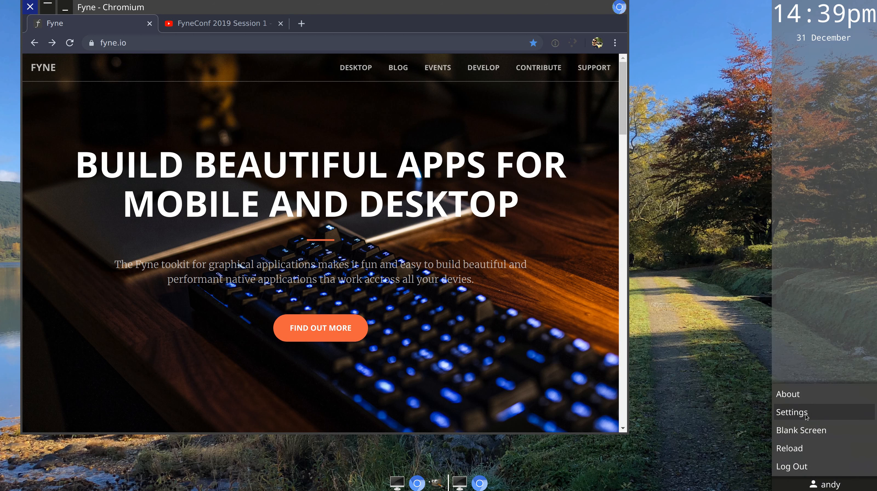
pyautogui.click(804, 416)
pyautogui.moveTo(237, 10); pyautogui.dragTo(653, 141)
pyautogui.click(652, 179)
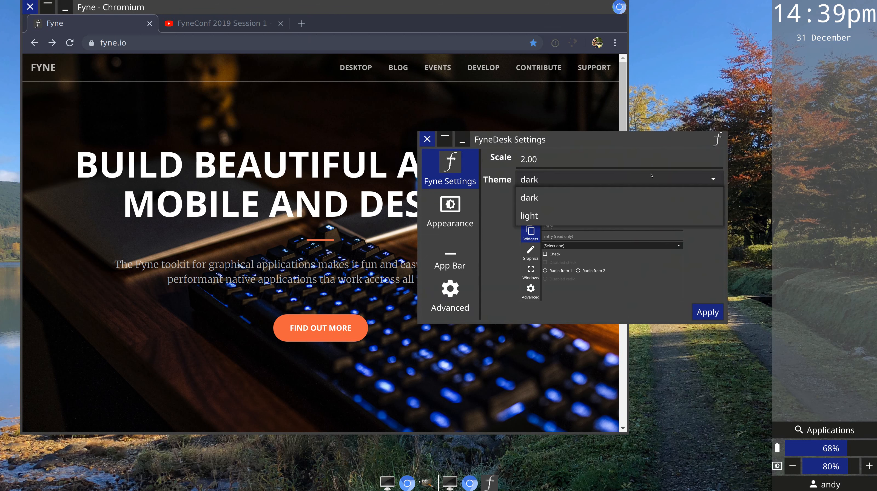
pyautogui.click(538, 217)
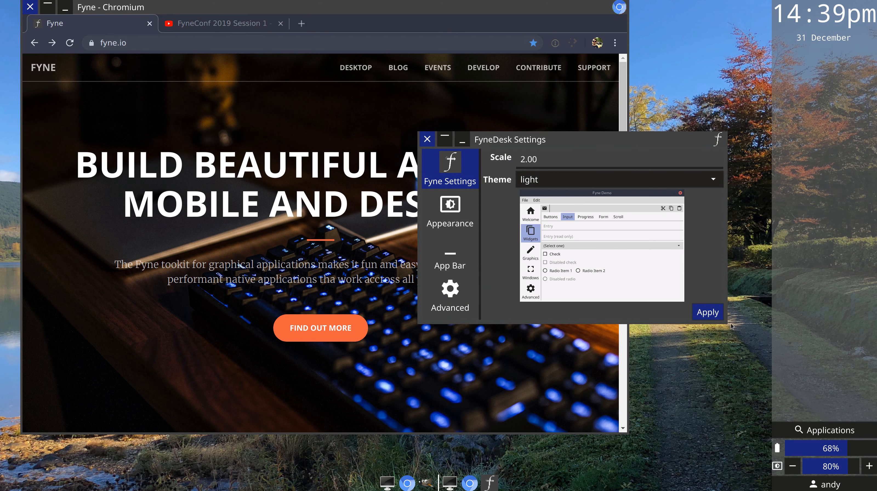
pyautogui.click(712, 314)
# Set the Fyne theme to dark and apply it.
pyautogui.click(574, 177)
pyautogui.click(556, 198)
pyautogui.click(709, 312)
# Select the Scale value, move the FyneDesk Settings window aside, and open the Appearance settings.
pyautogui.moveTo(520, 159); pyautogui.dragTo(535, 159)
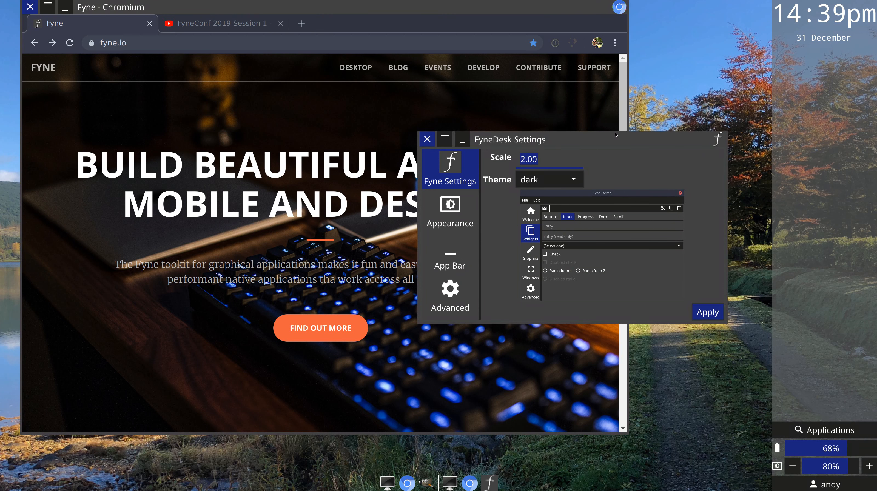
pyautogui.moveTo(568, 141); pyautogui.dragTo(649, 145)
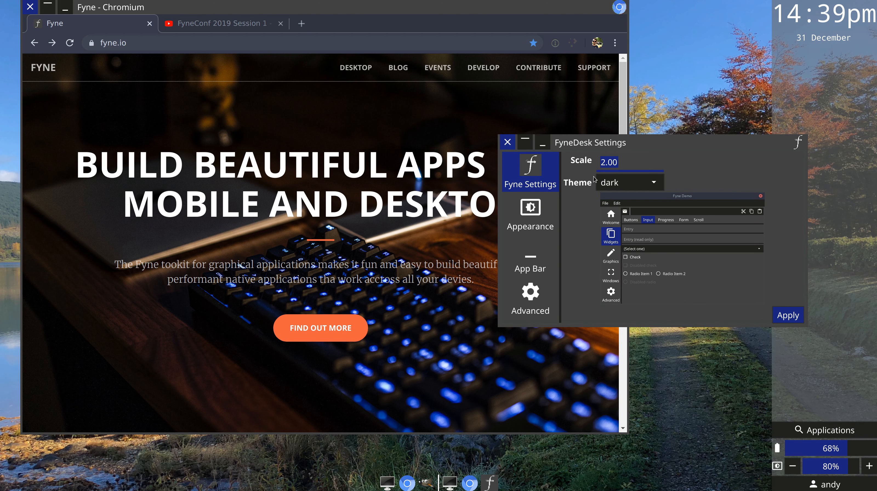
pyautogui.click(539, 209)
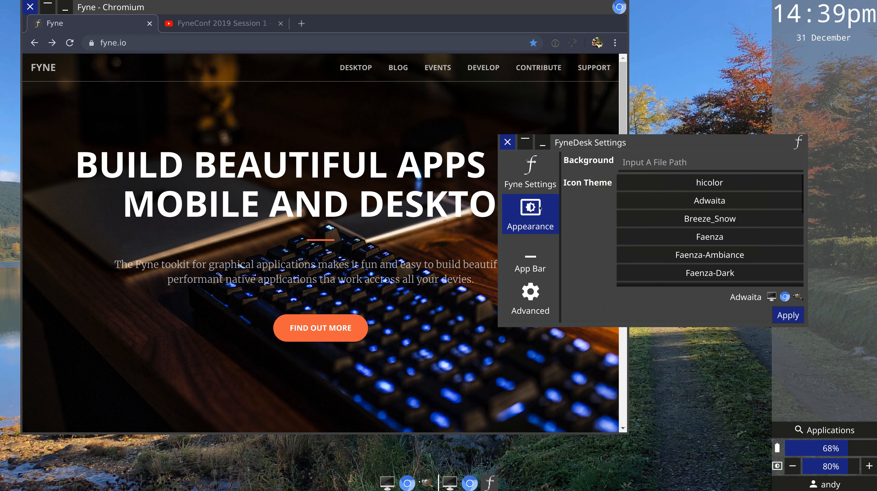
# Minimize the Chromium window and move the FyneDesk Settings window higher on the desktop.
pyautogui.click(658, 163)
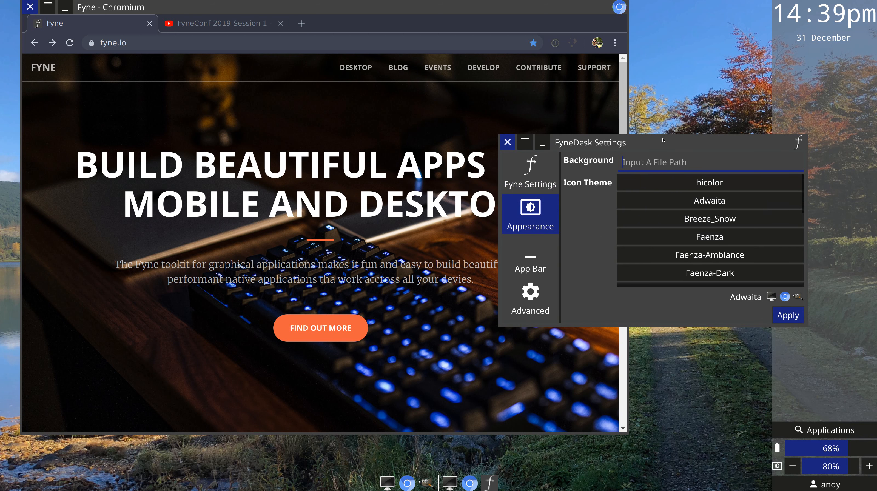
pyautogui.click(66, 8)
pyautogui.moveTo(588, 158); pyautogui.dragTo(530, 93)
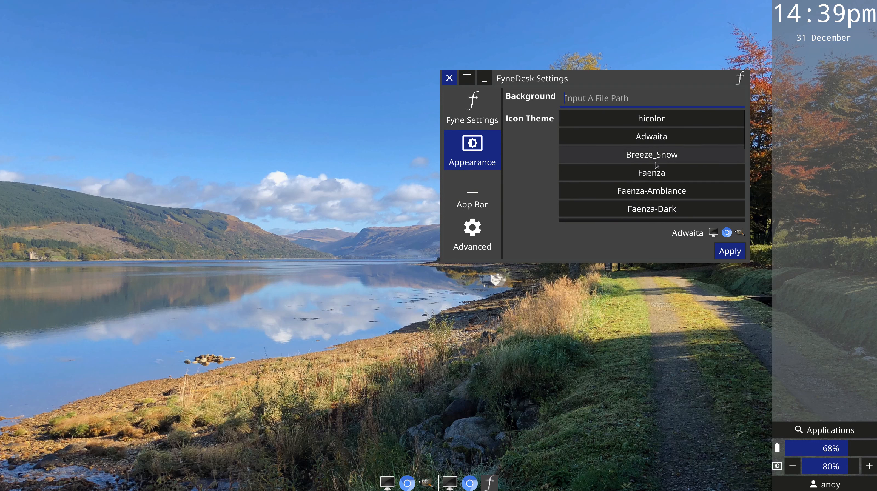
# Set the icon theme to Faenza and apply it.
pyautogui.click(658, 172)
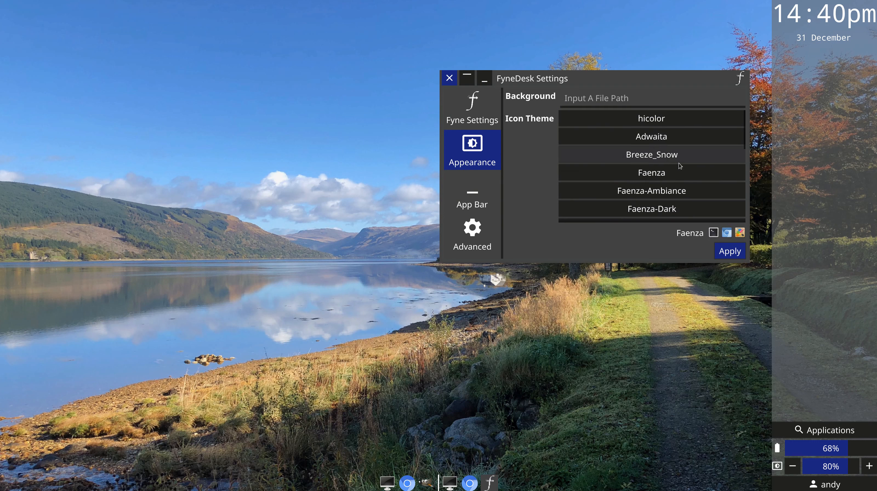
pyautogui.click(728, 251)
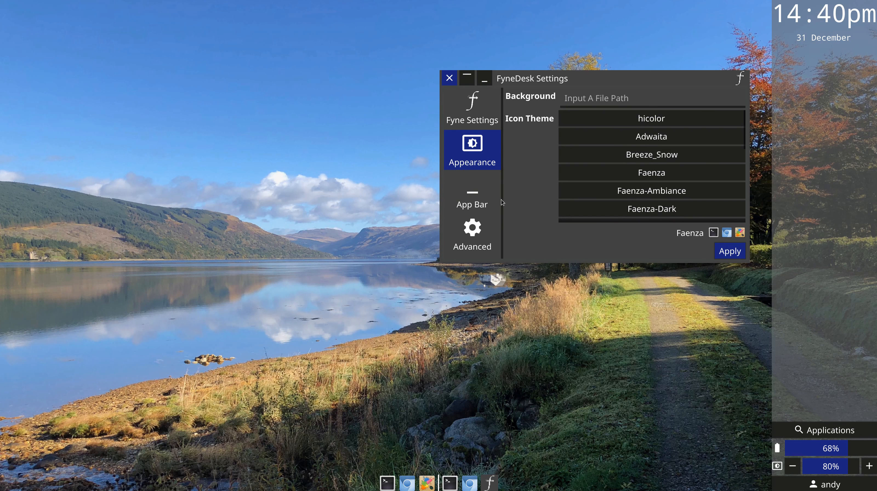
# In the App Bar settings, find "gimp" and remove GNU Image Manipulation Program from the launcher icons.
pyautogui.click(476, 197)
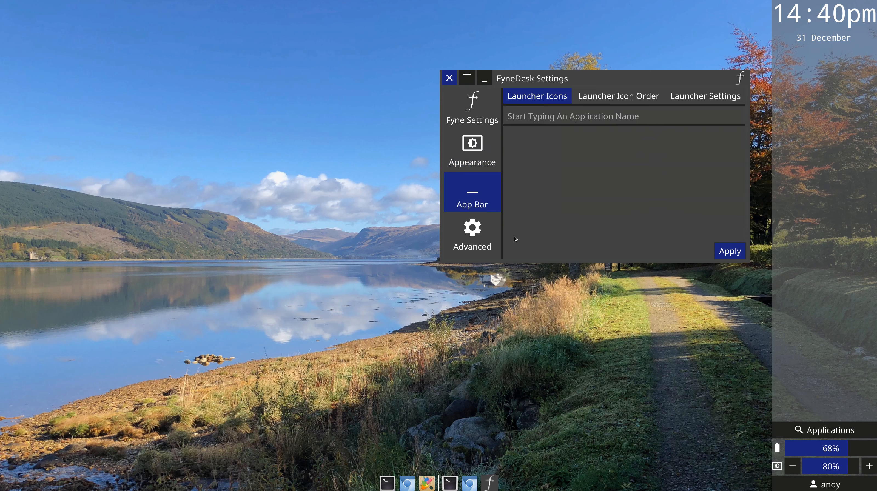
pyautogui.click(552, 122)
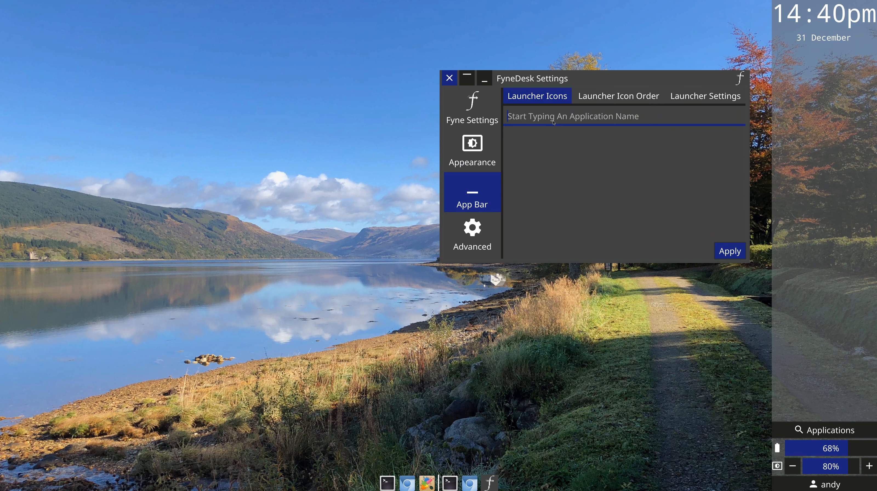
pyautogui.write('gimp')
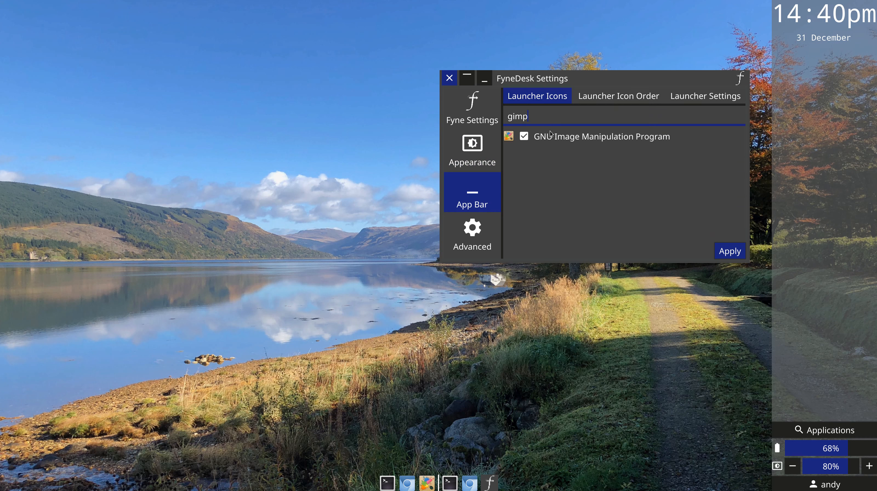
pyautogui.click(538, 138)
# Find "slack" among the applications, add Slack to the launcher icons, and apply the changes.
pyautogui.doubleClick(521, 119)
pyautogui.write('s')
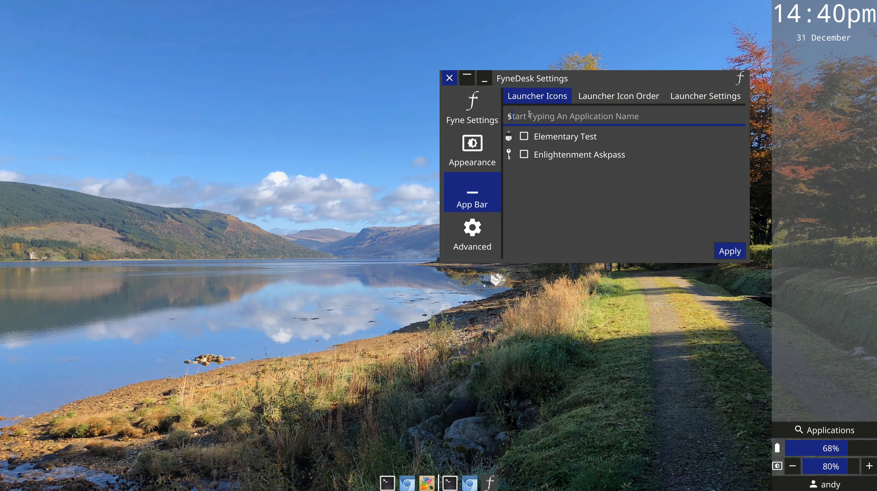
pyautogui.write('lack')
pyautogui.click(524, 136)
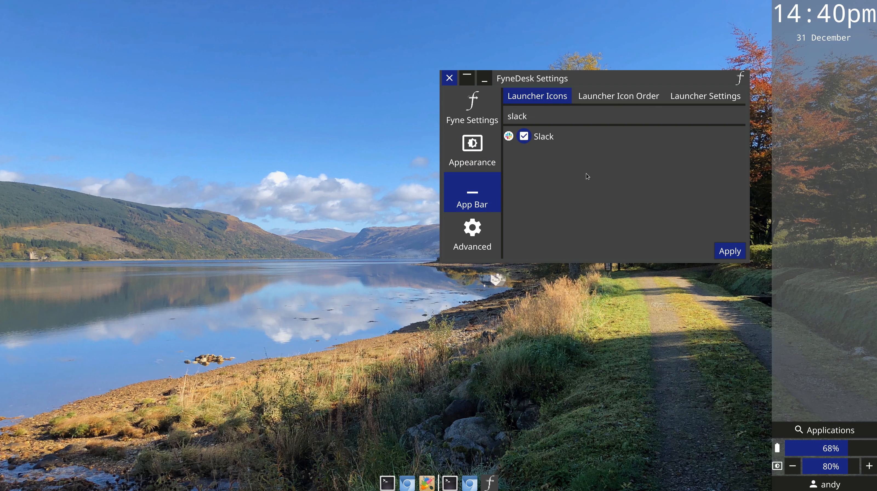
pyautogui.click(739, 256)
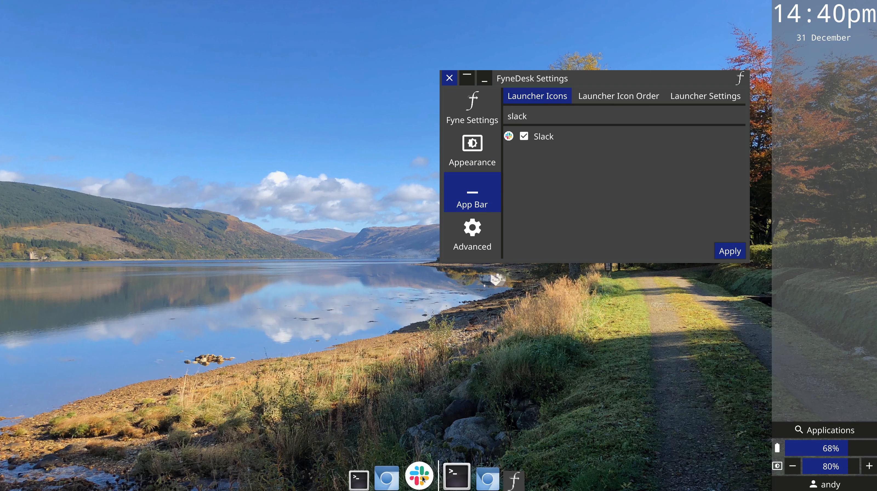
# Reorder the launcher icons to Chromium, Slack, LXTerminal and apply the new order.
pyautogui.click(604, 100)
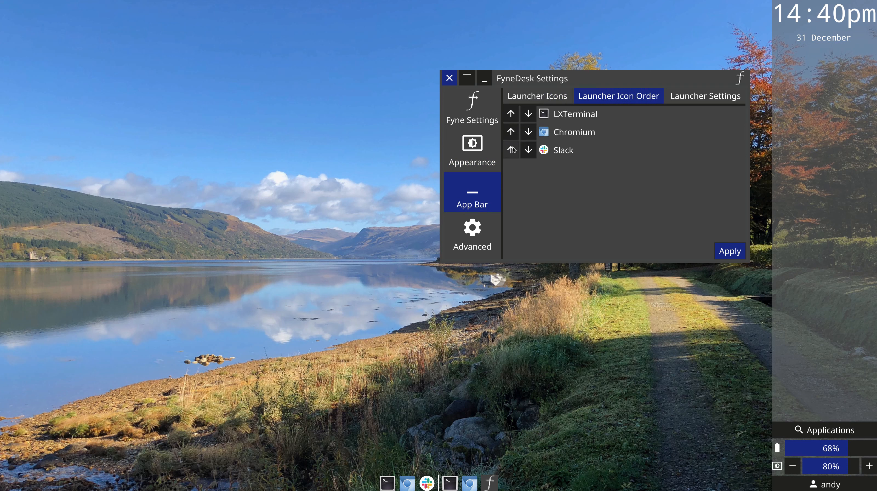
pyautogui.click(529, 113)
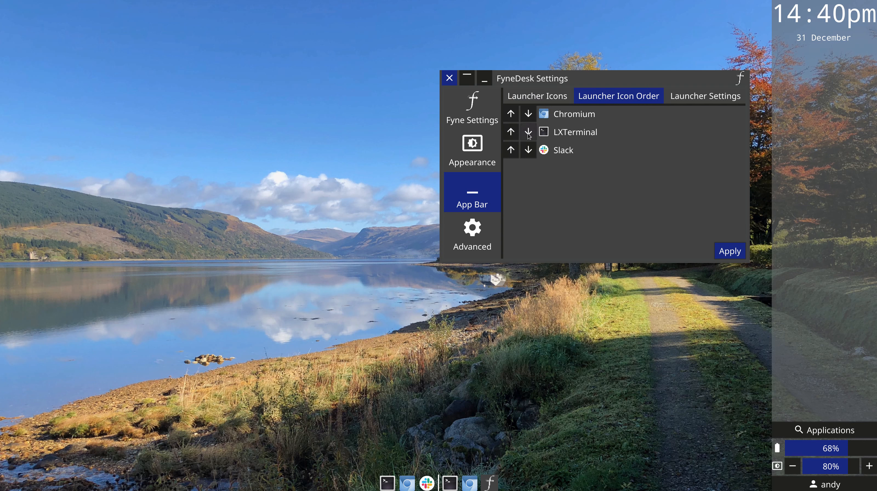
pyautogui.click(528, 133)
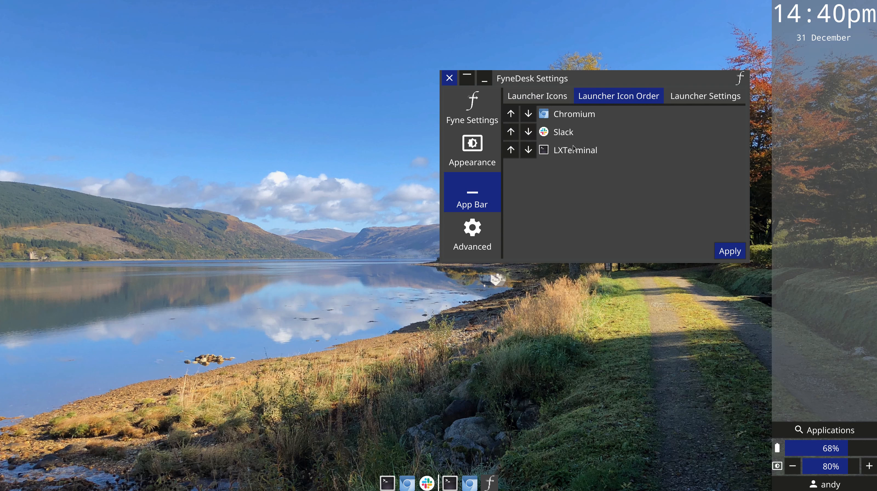
pyautogui.click(737, 252)
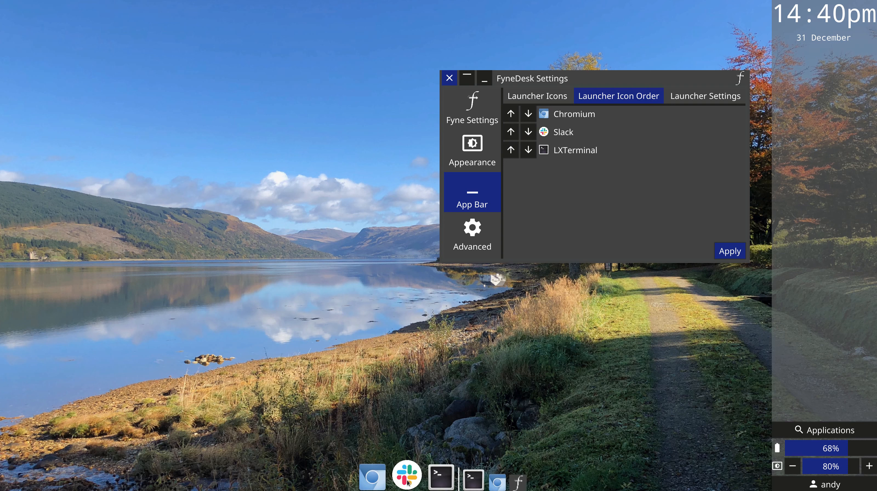
# Set the launcher icon size to 48 and the launcher zoom scale to 4, and apply them.
pyautogui.click(695, 100)
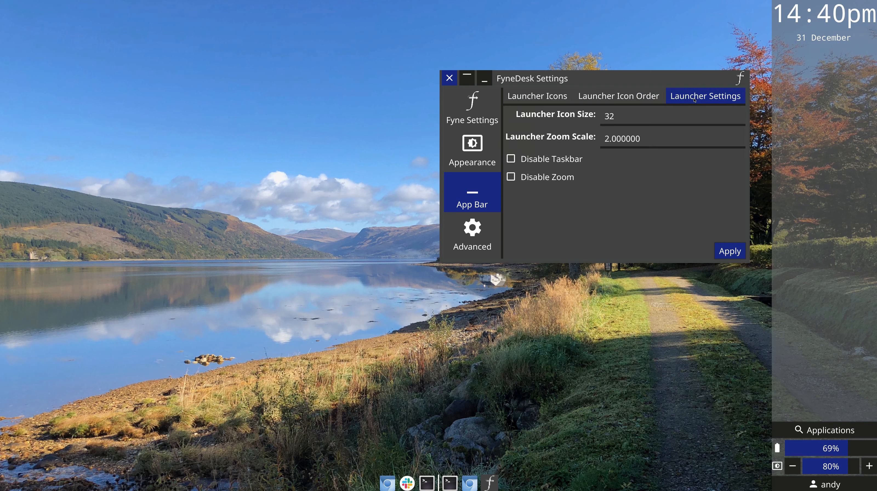
pyautogui.moveTo(618, 117); pyautogui.dragTo(607, 117)
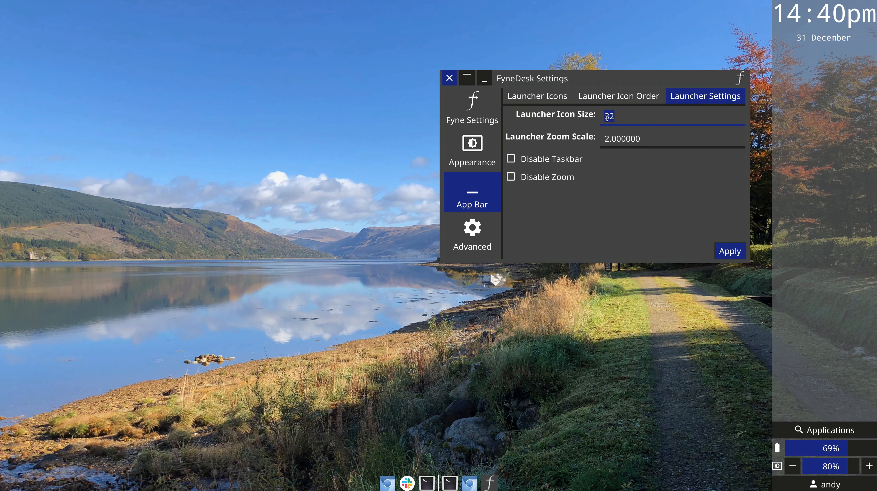
pyautogui.write('48')
pyautogui.moveTo(605, 137); pyautogui.dragTo(651, 135)
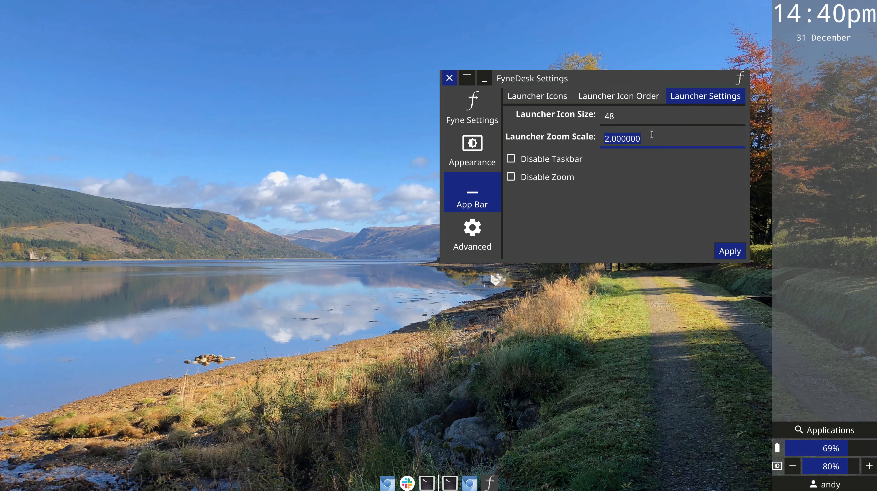
pyautogui.write('4')
pyautogui.click(721, 247)
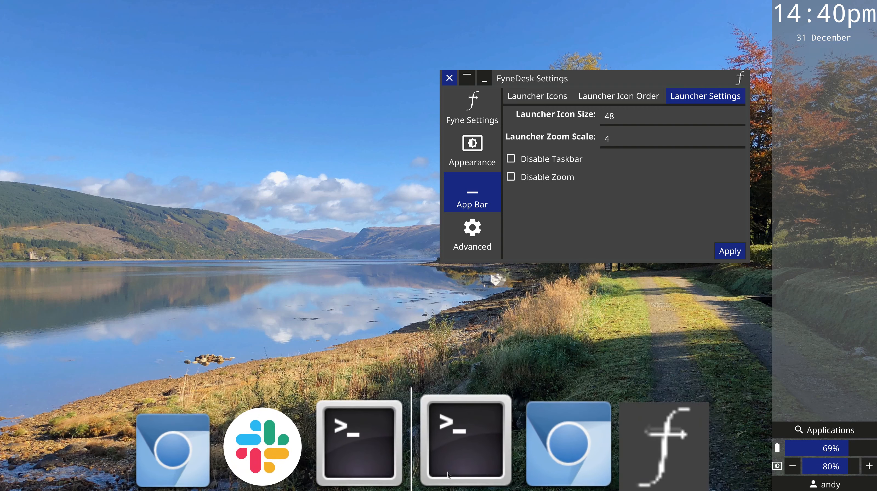
# Set the launcher zoom scale to 2, disable the taskbar and icon zoom, and apply the changes.
pyautogui.click(628, 140)
pyautogui.press('BackSpace')
pyautogui.write('2')
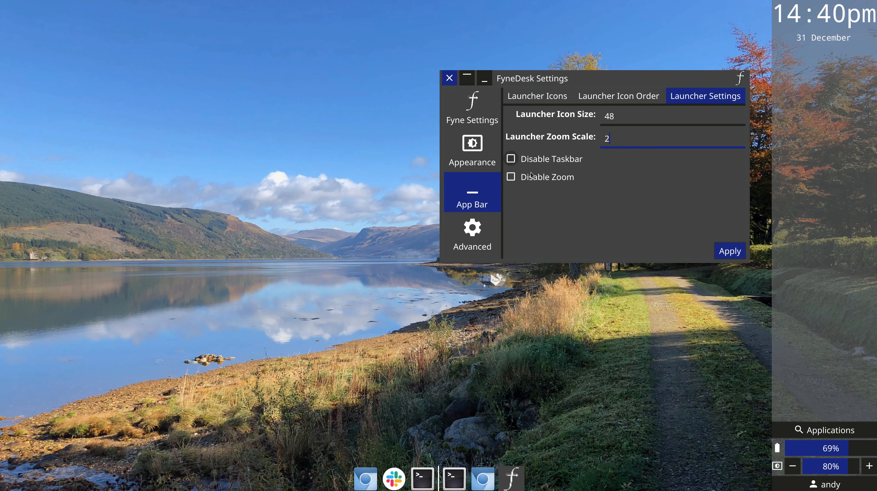
pyautogui.click(569, 162)
pyautogui.click(729, 254)
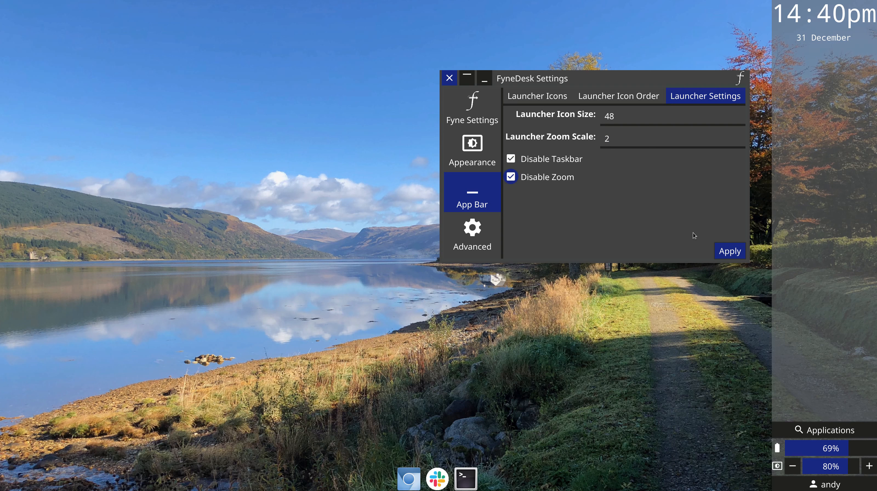
pyautogui.click(726, 249)
# Re-enable the app bar's zoom and taskbar, and apply the changes.
pyautogui.click(546, 178)
pyautogui.click(543, 161)
pyautogui.click(726, 252)
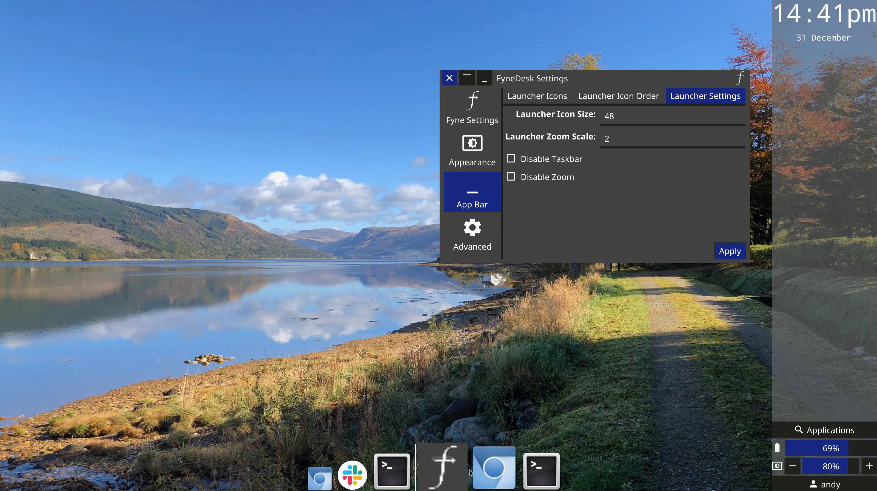
# View the Advanced settings, return to Fyne Settings, and move the FyneDesk Settings window lower on the desktop.
pyautogui.click(479, 240)
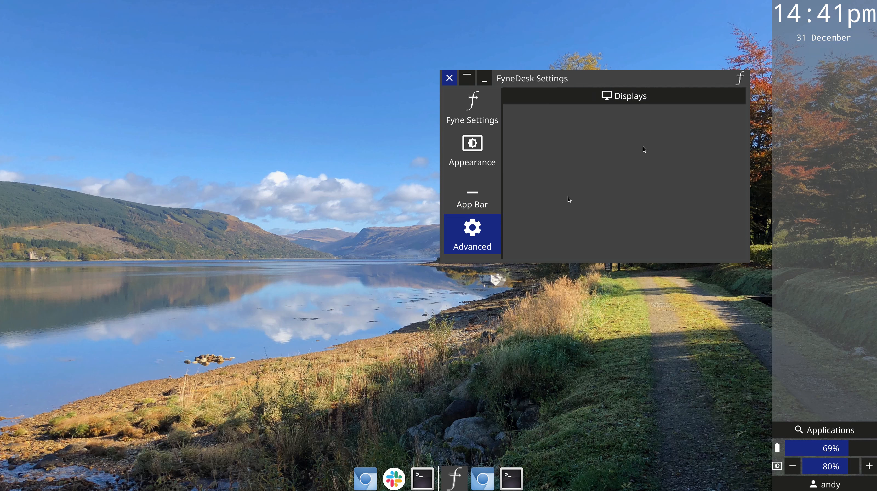
pyautogui.click(467, 126)
pyautogui.moveTo(516, 81); pyautogui.dragTo(502, 324)
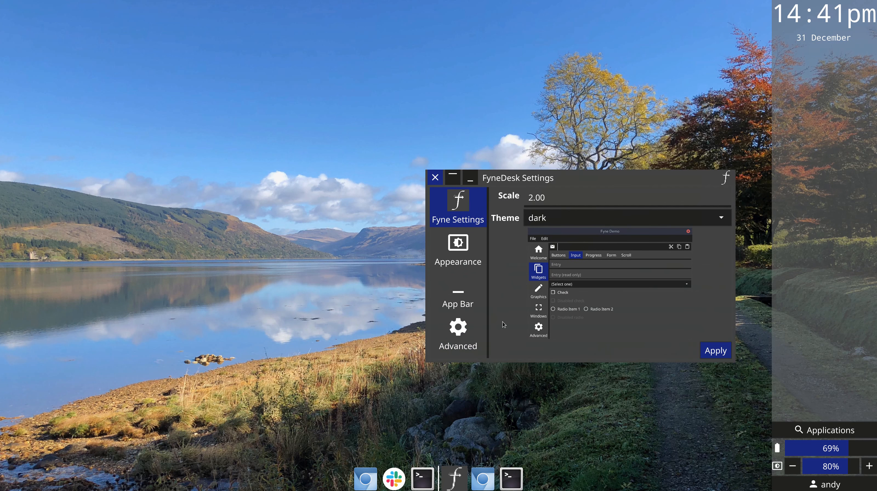
# Restore the running LXTerminal window and move it beside the FyneDesk Settings window.
pyautogui.click(512, 471)
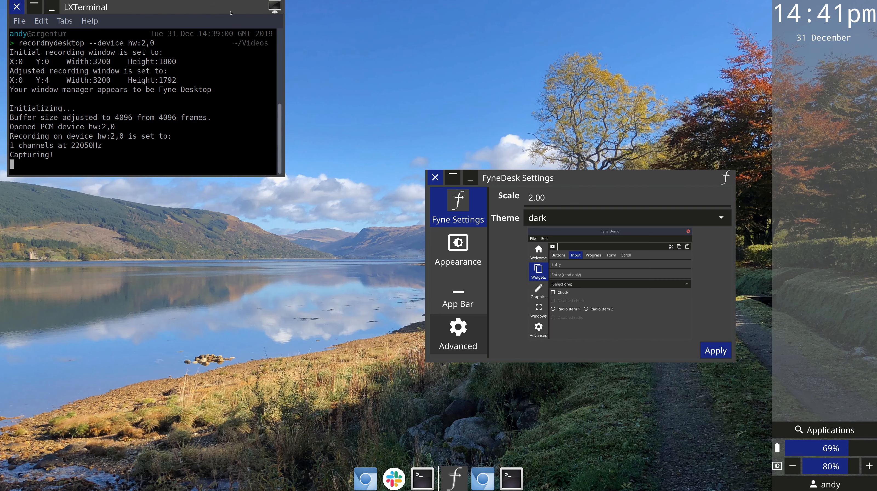
pyautogui.moveTo(231, 10); pyautogui.dragTo(293, 117)
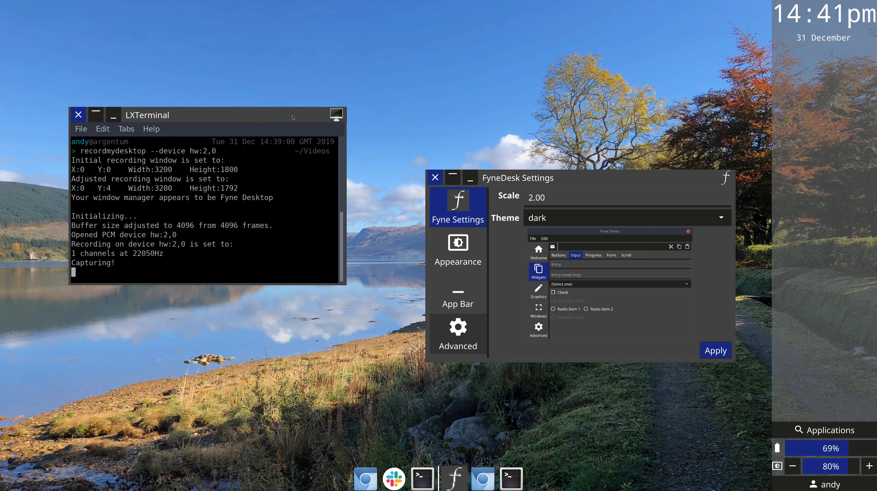